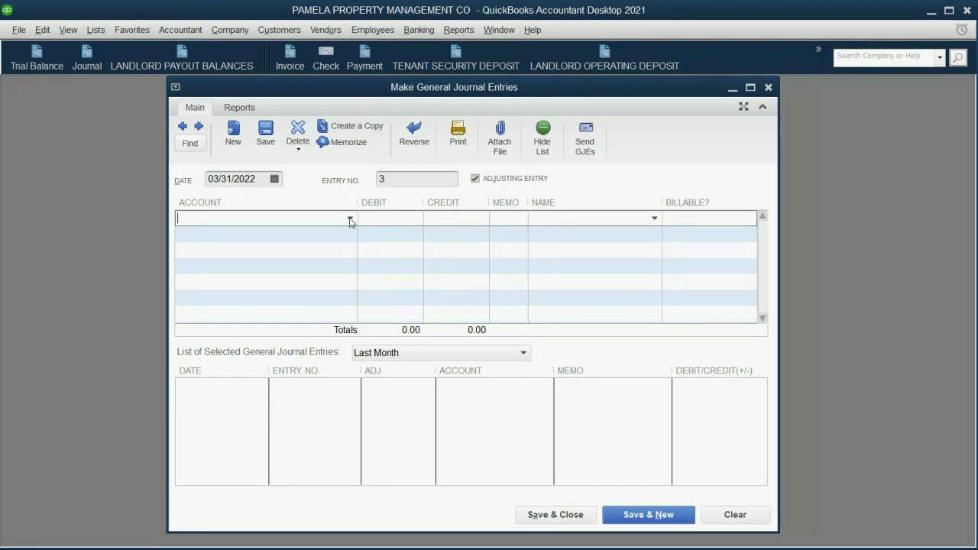
- In adjusting entry 3, debit TENANT SECURITY DEPOSIT 1,000.00 and credit ALREADY PAID for the same amount
{"action": "left_click", "coordinate": [350, 220]}
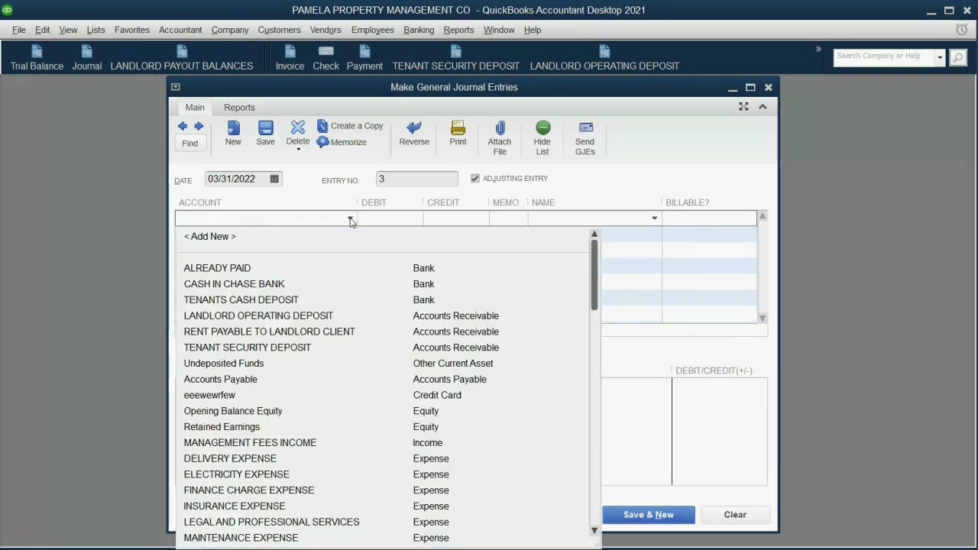
{"action": "left_click", "coordinate": [308, 350]}
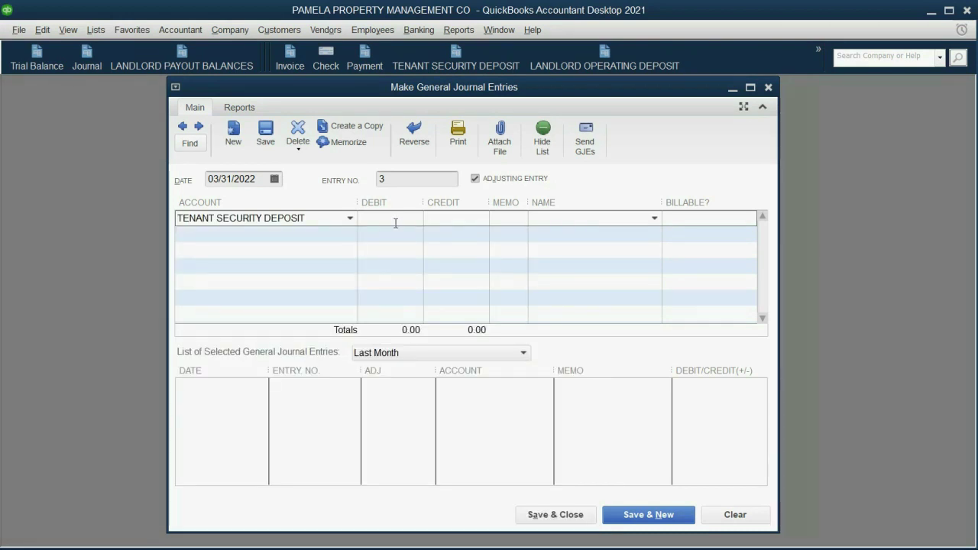
{"action": "left_click", "coordinate": [395, 220]}
{"action": "type", "text": "1000"}
{"action": "key", "text": "Tab"}
{"action": "key", "text": "Tab"}
{"action": "key", "text": "Tab"}
{"action": "key", "text": "Tab"}
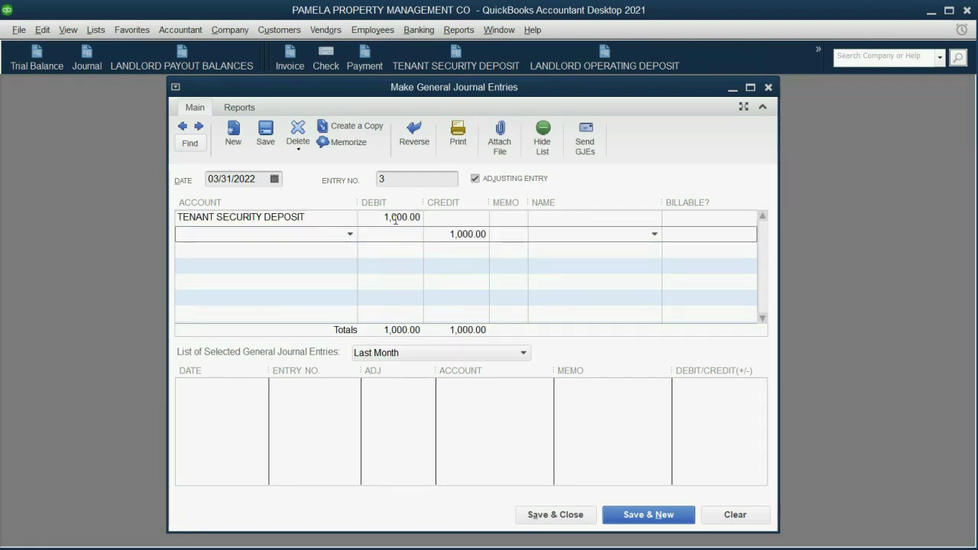
{"action": "left_click", "coordinate": [350, 235]}
{"action": "left_click", "coordinate": [300, 284]}
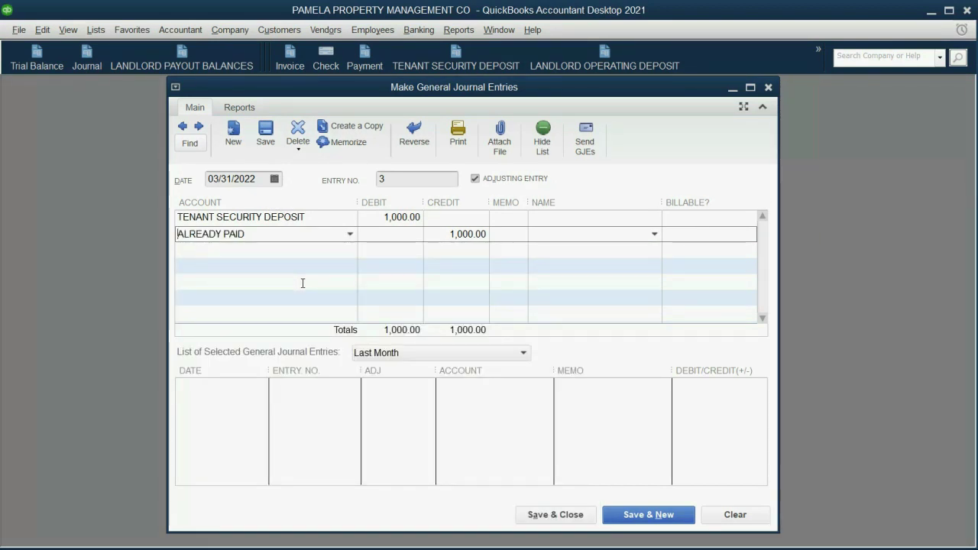
- Try to save and close the journal entry without a customer name on its lines
{"action": "left_click", "coordinate": [546, 512]}
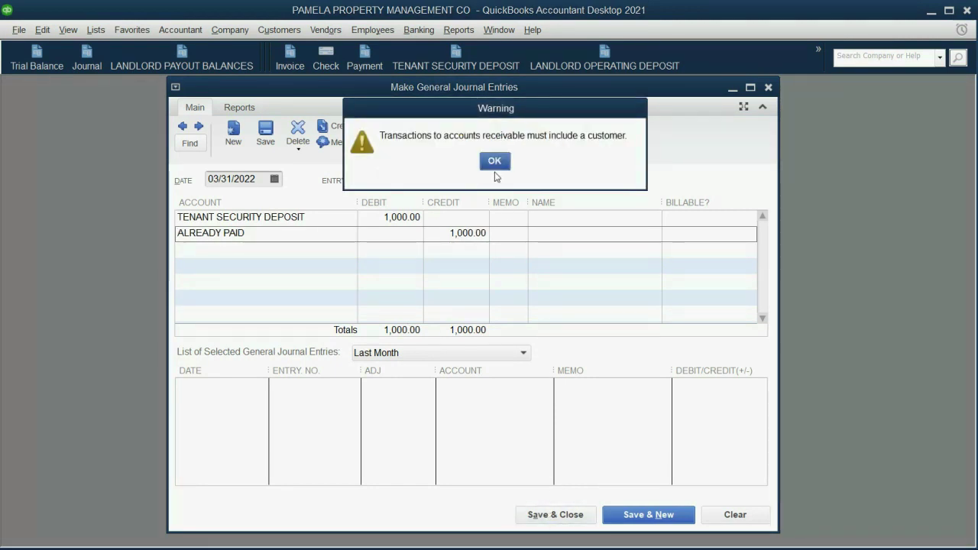
{"action": "left_click", "coordinate": [495, 162]}
{"action": "left_click", "coordinate": [631, 221]}
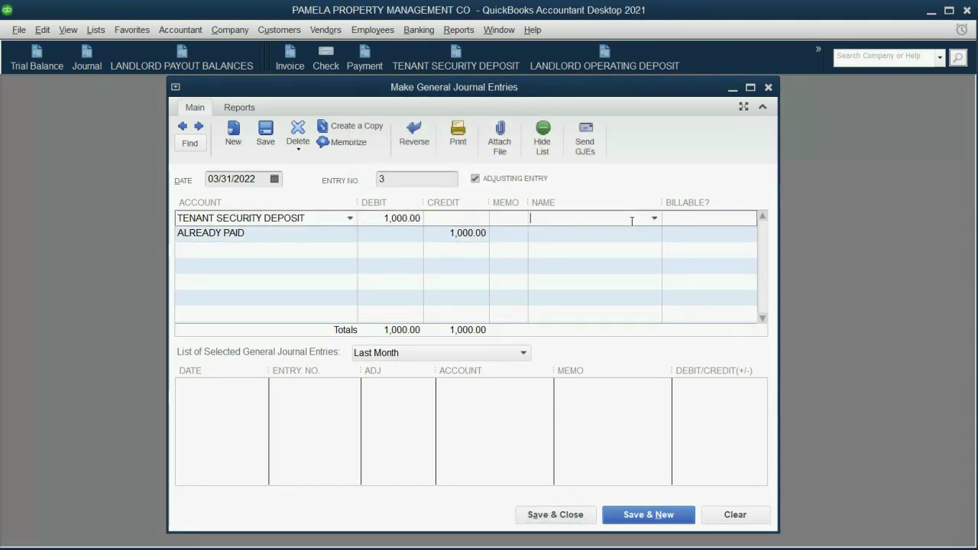
{"action": "left_click", "coordinate": [536, 514]}
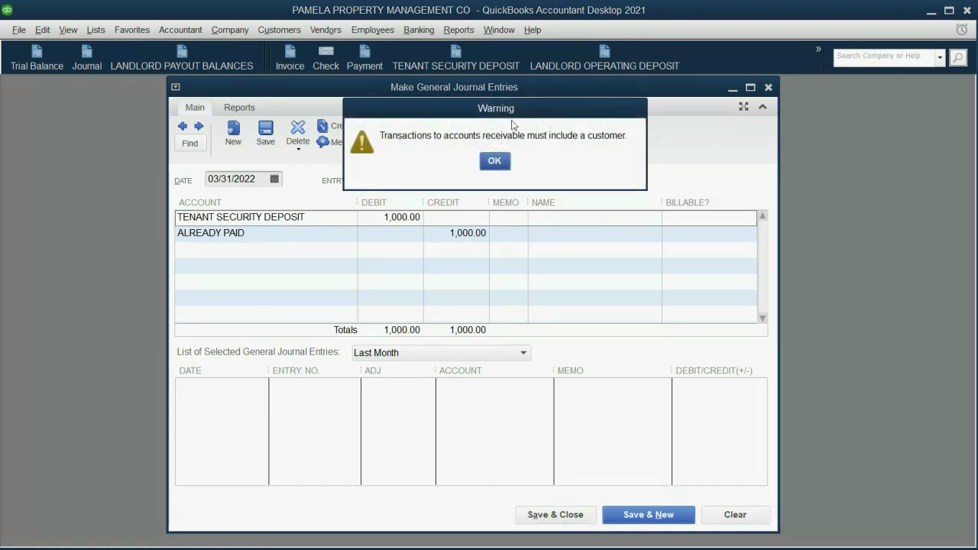
{"action": "left_click", "coordinate": [494, 162]}
- Assign the tenant job starting with B to both lines of entry 3, and save it to start a new entry
{"action": "left_click", "coordinate": [555, 218]}
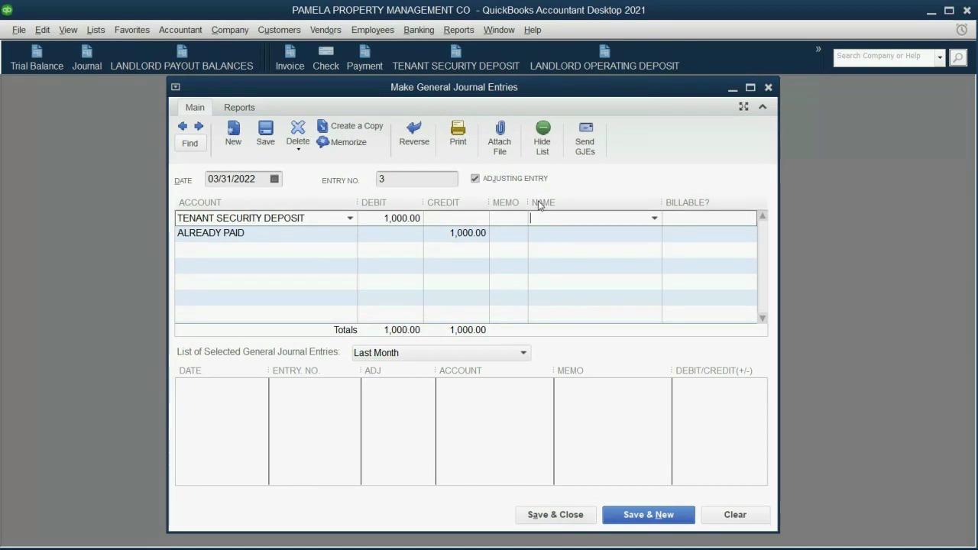
{"action": "type", "text": "b"}
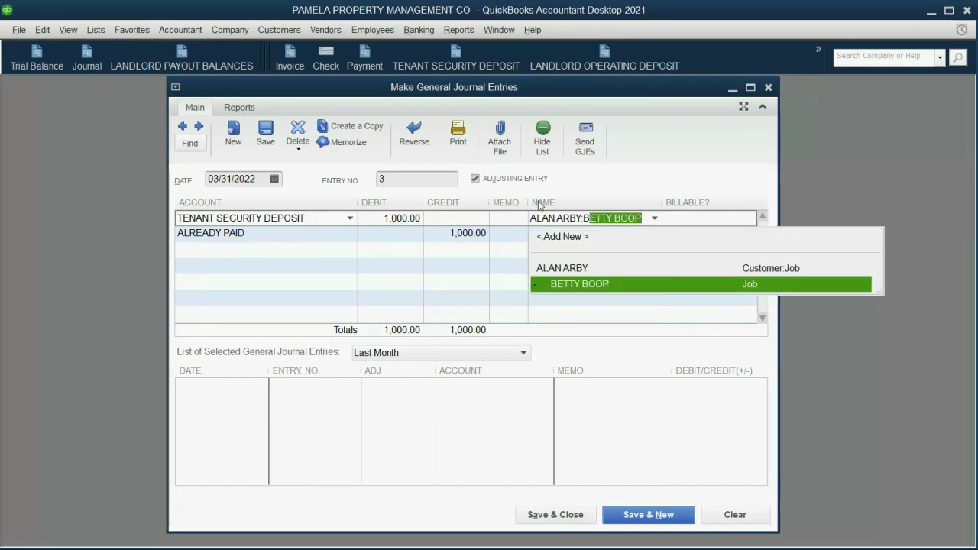
{"action": "key", "text": "Tab"}
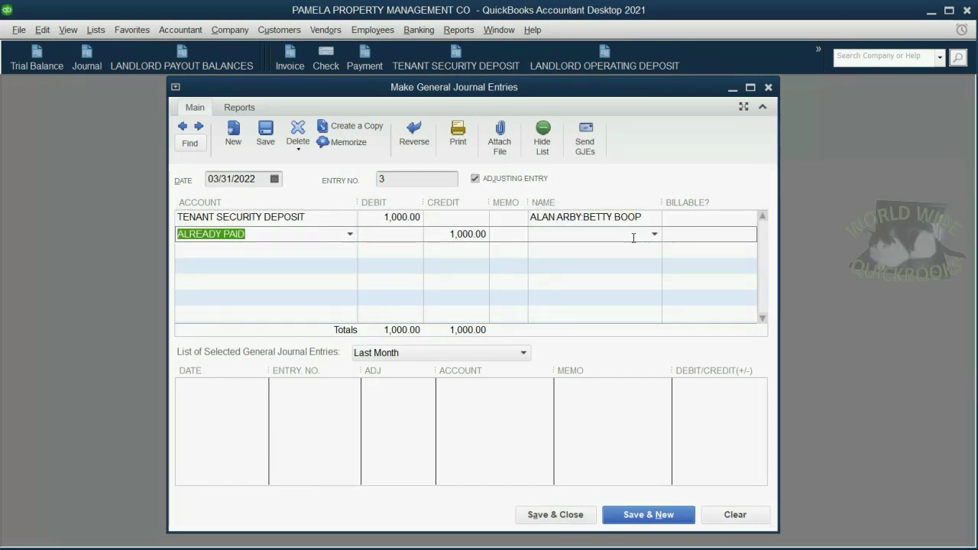
{"action": "left_click", "coordinate": [633, 235]}
{"action": "type", "text": "b"}
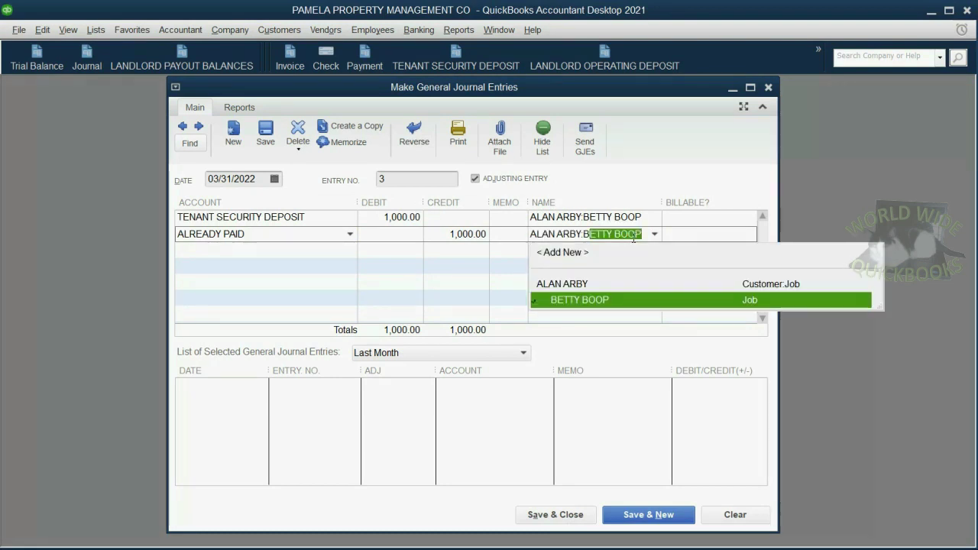
{"action": "key", "text": "Tab"}
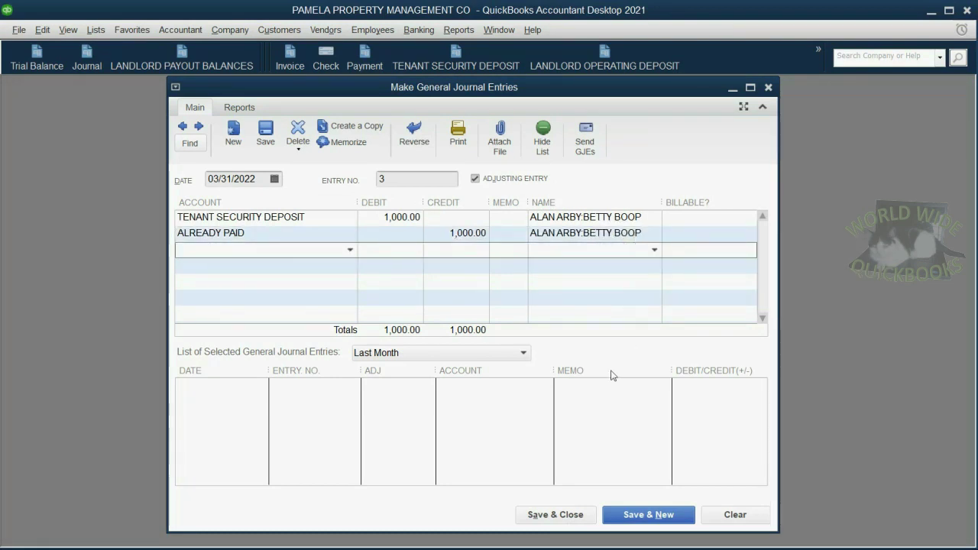
{"action": "left_click", "coordinate": [667, 515]}
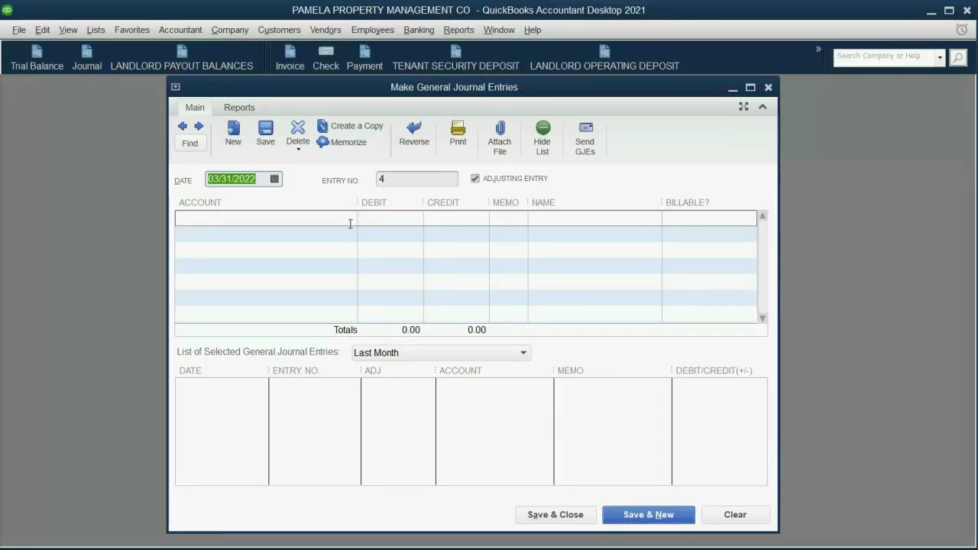
{"action": "left_click", "coordinate": [350, 219]}
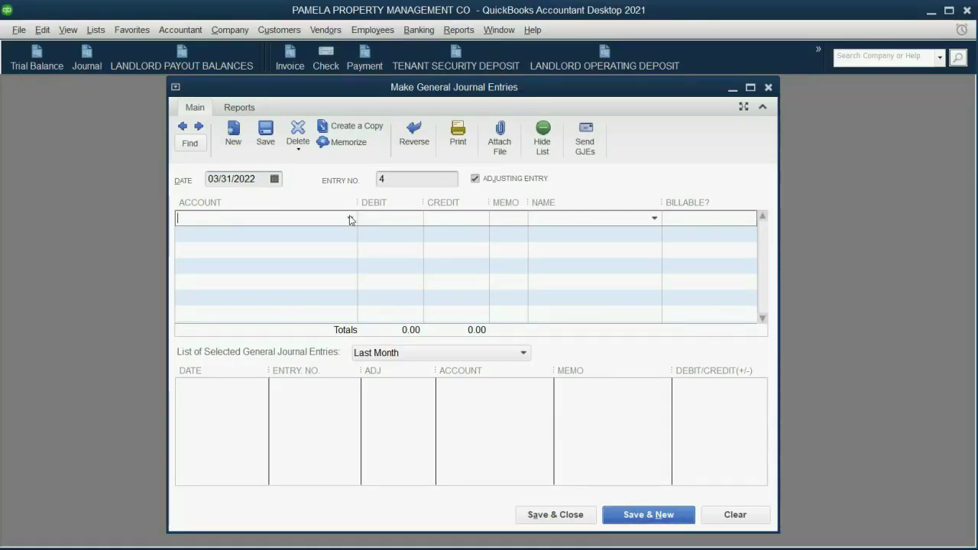
{"action": "left_click", "coordinate": [350, 219]}
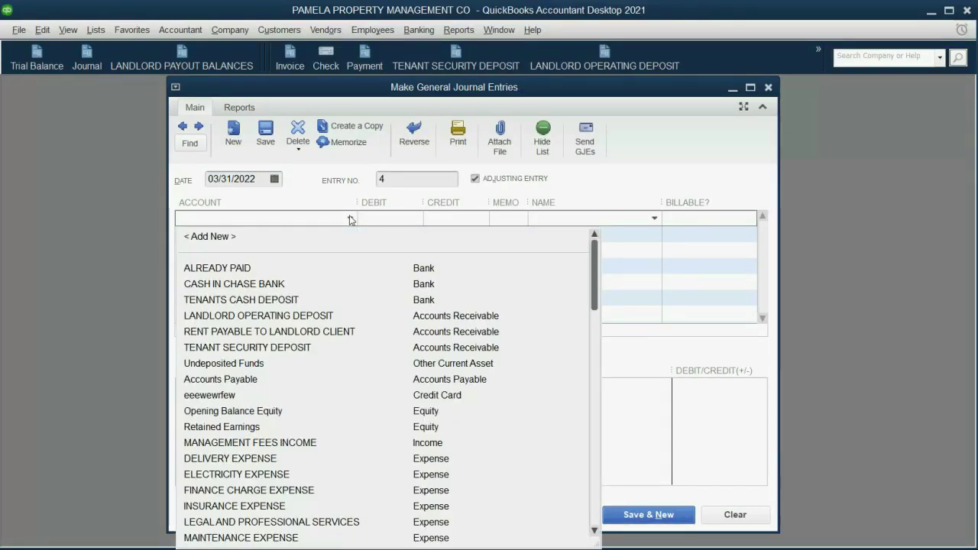
{"action": "left_click", "coordinate": [306, 333]}
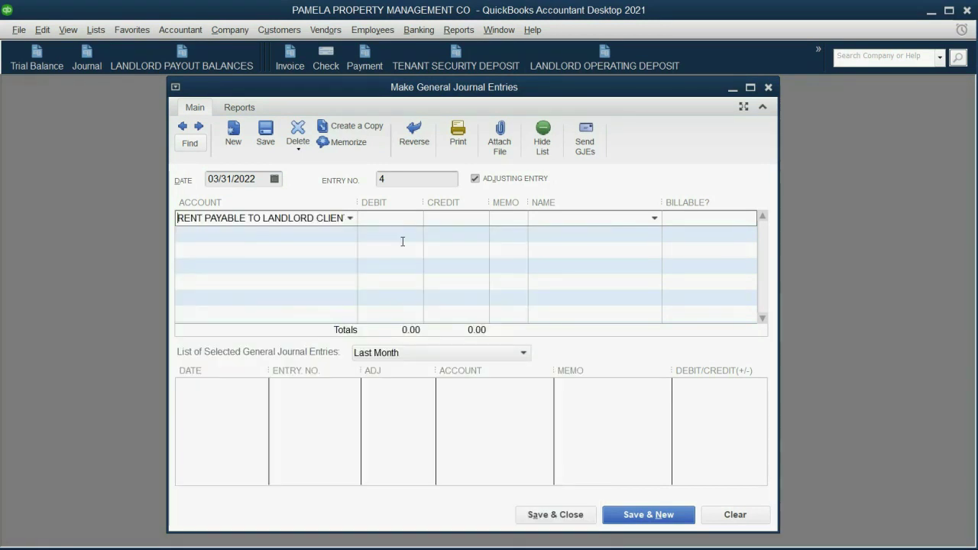
{"action": "left_click", "coordinate": [440, 218]}
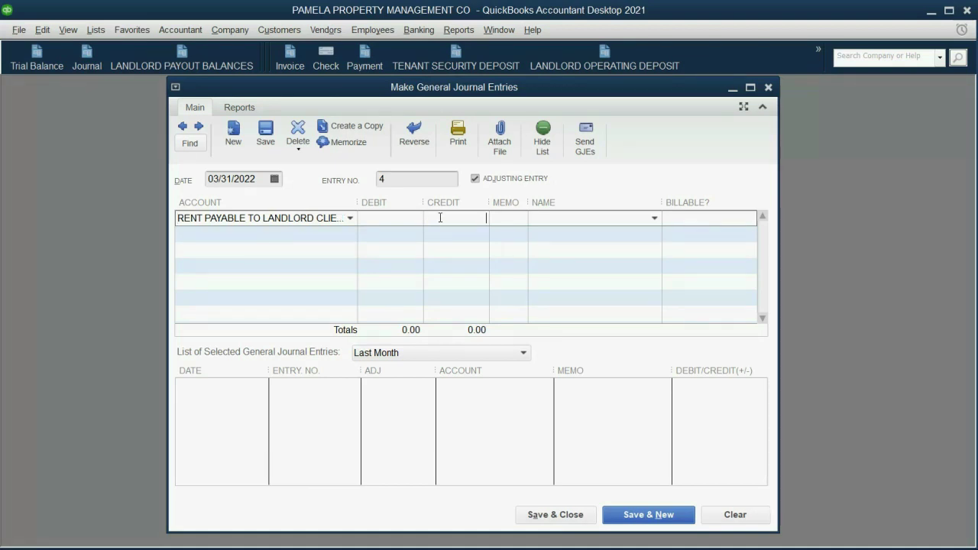
- In entry 4, debit ALREADY PAID 1,000.00 and credit RENT PAYABLE TO LANDLORD CLIENT for the same amount
{"action": "left_click", "coordinate": [350, 218]}
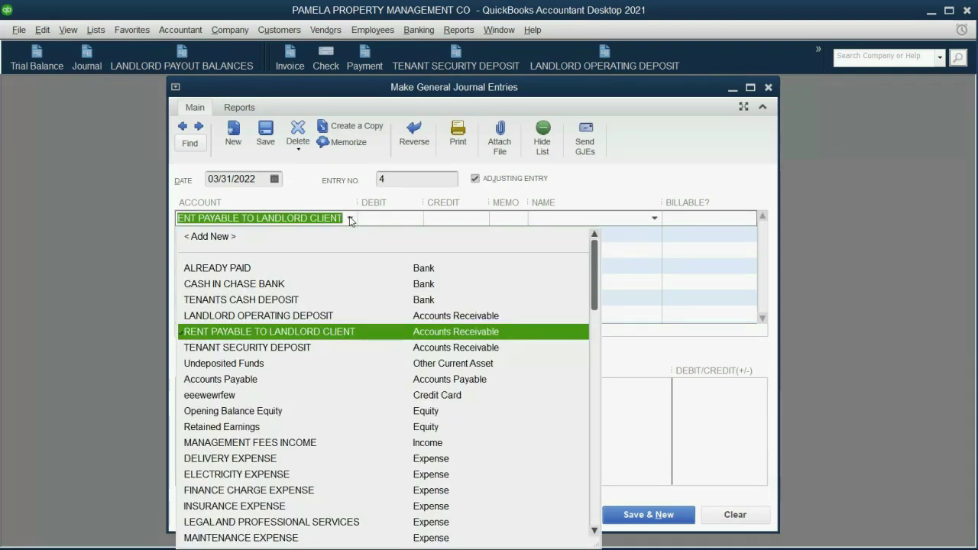
{"action": "left_click", "coordinate": [316, 269]}
{"action": "key", "text": "Tab"}
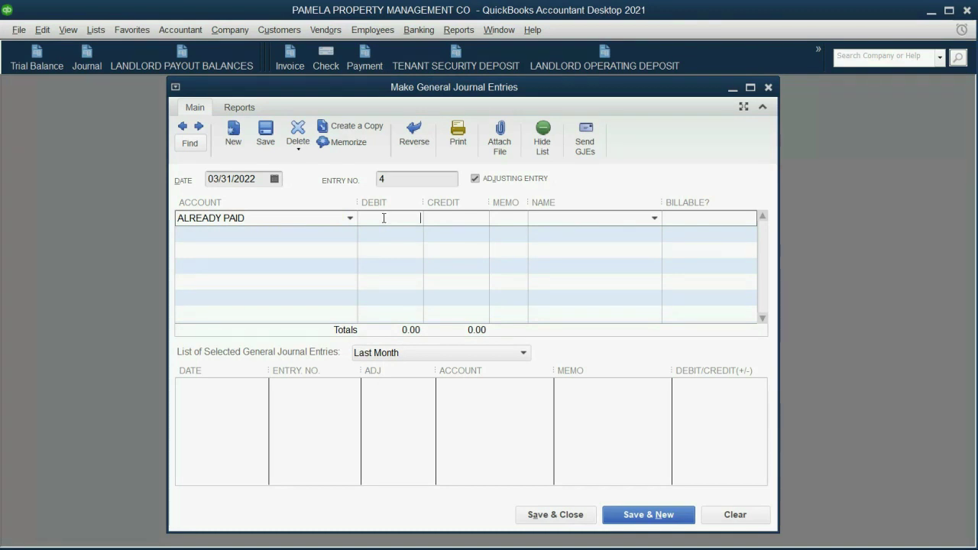
{"action": "type", "text": "1000"}
{"action": "key", "text": "Tab"}
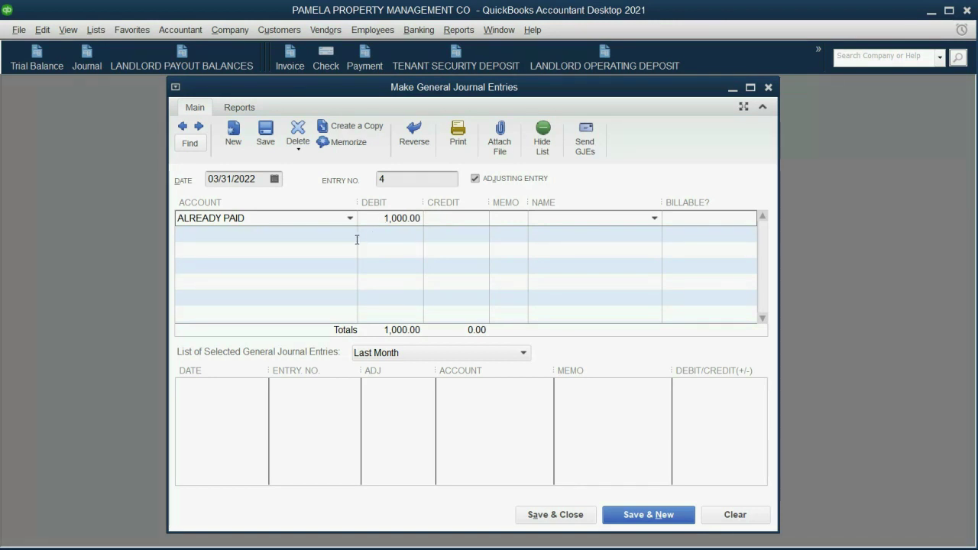
{"action": "left_click", "coordinate": [356, 239]}
{"action": "left_click", "coordinate": [349, 236]}
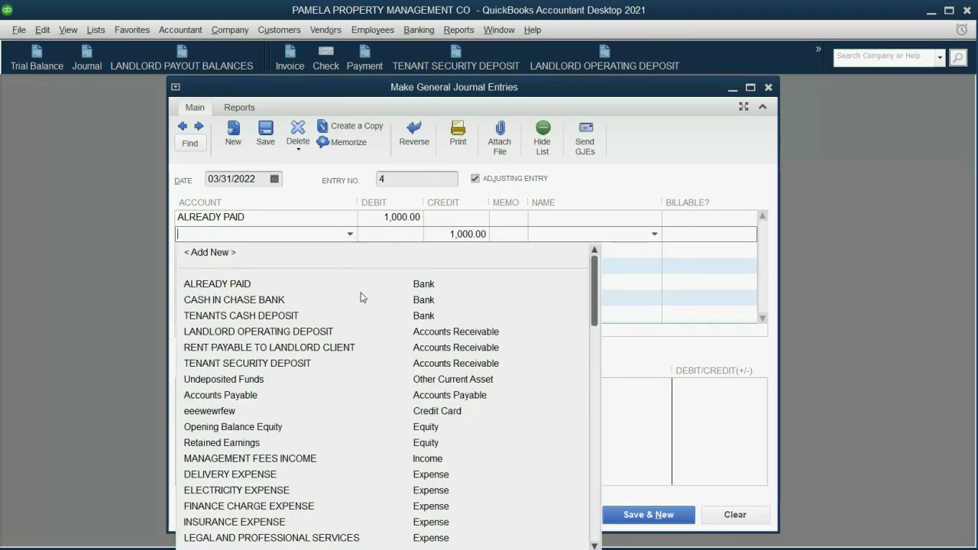
{"action": "left_click", "coordinate": [348, 347]}
- Assign the tenant job starting with B to both lines of entry 4, and save and close it
{"action": "left_click", "coordinate": [629, 214]}
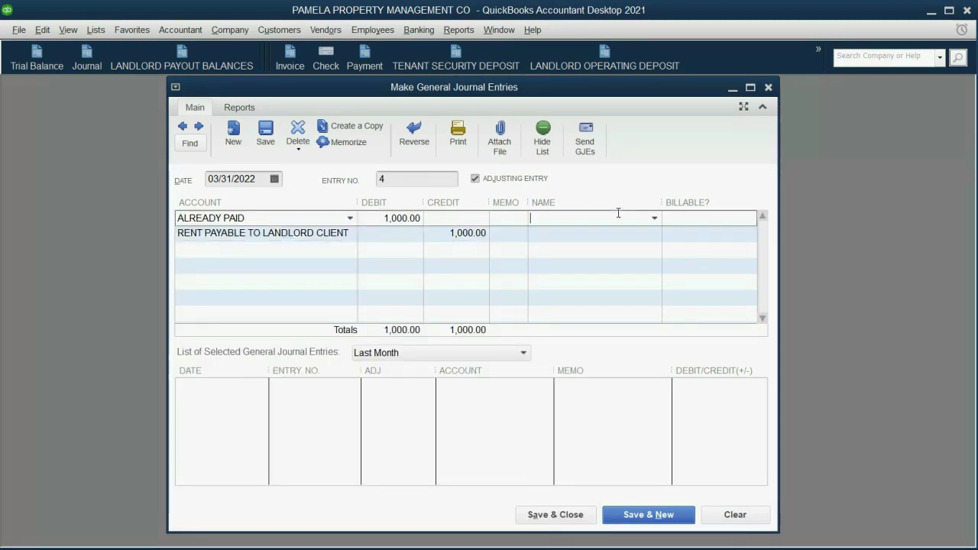
{"action": "type", "text": "b"}
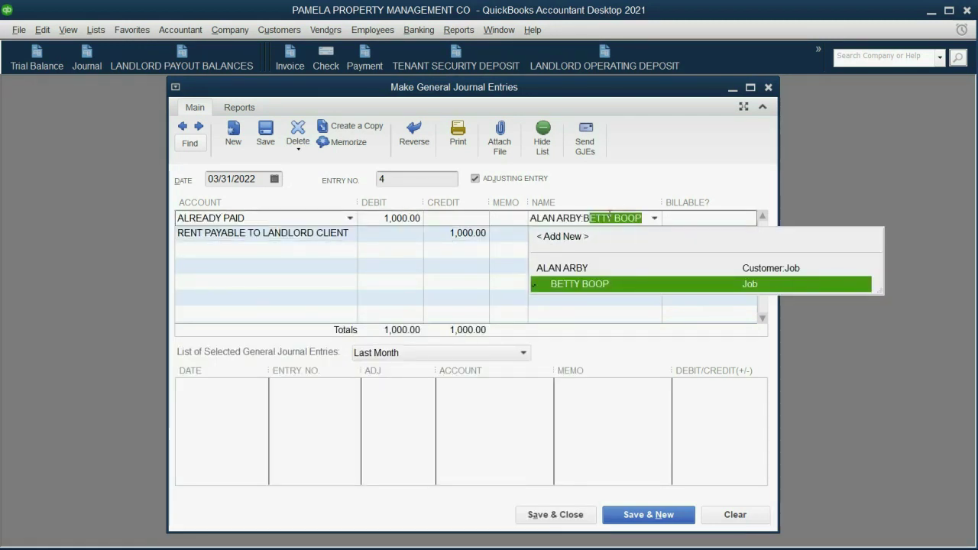
{"action": "key", "text": "Tab"}
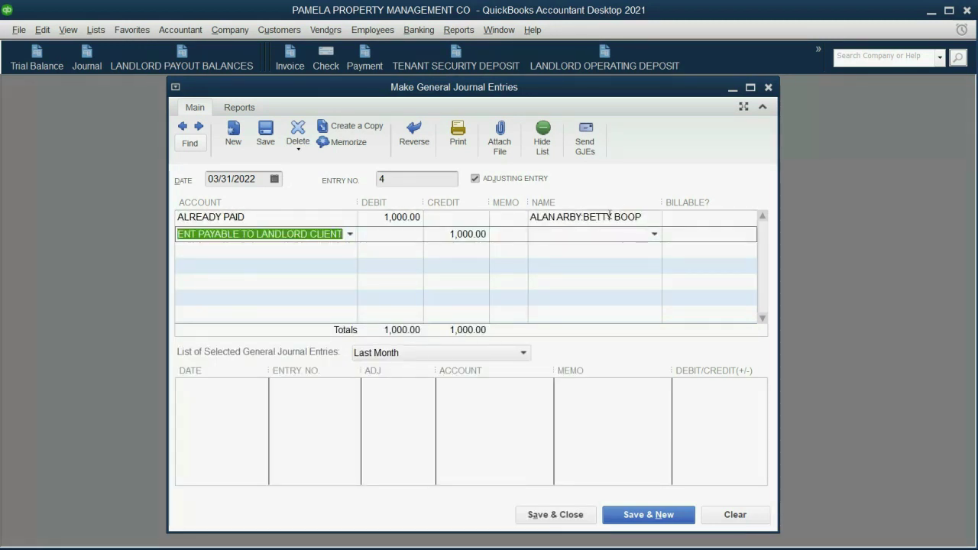
{"action": "left_click", "coordinate": [641, 242]}
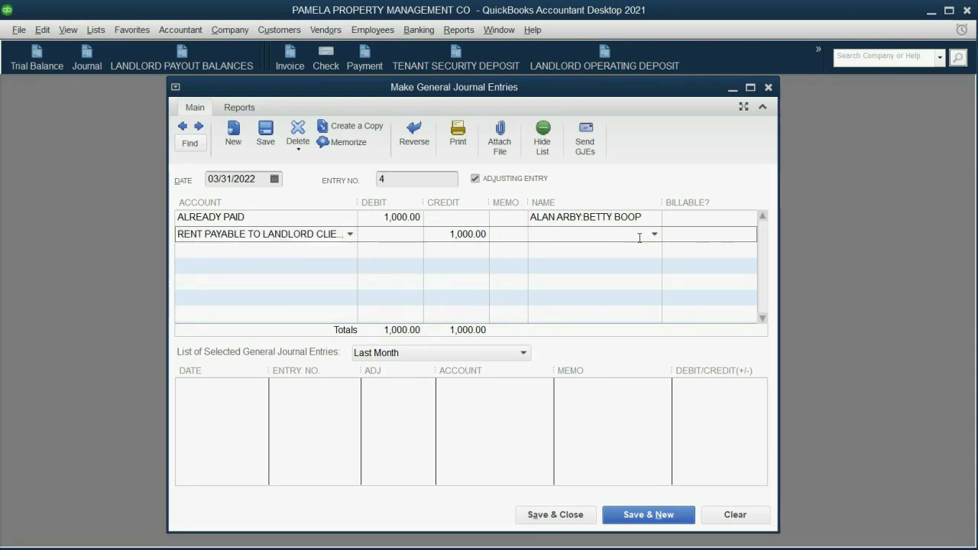
{"action": "type", "text": "b"}
{"action": "key", "text": "Tab"}
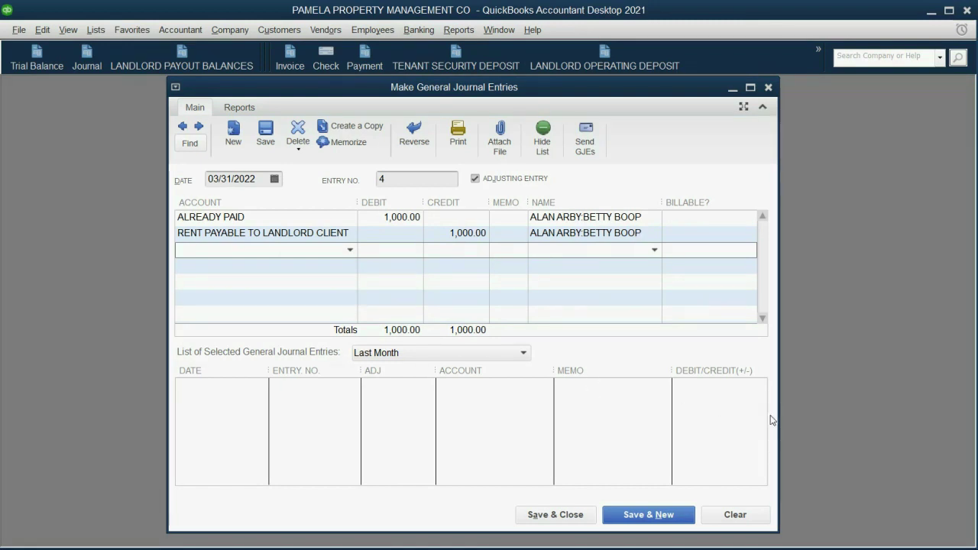
{"action": "left_click", "coordinate": [563, 518]}
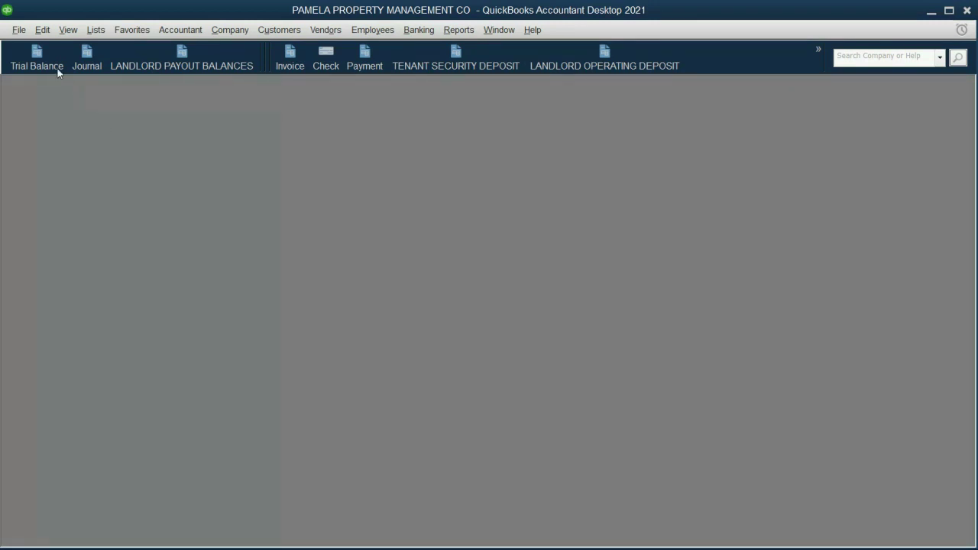
- Open the Trial Balance and check the credit balances of TENANT SECURITY DEPOSIT and RENT PAYABLE TO LANDLORD CLIENT
{"action": "left_click", "coordinate": [38, 62]}
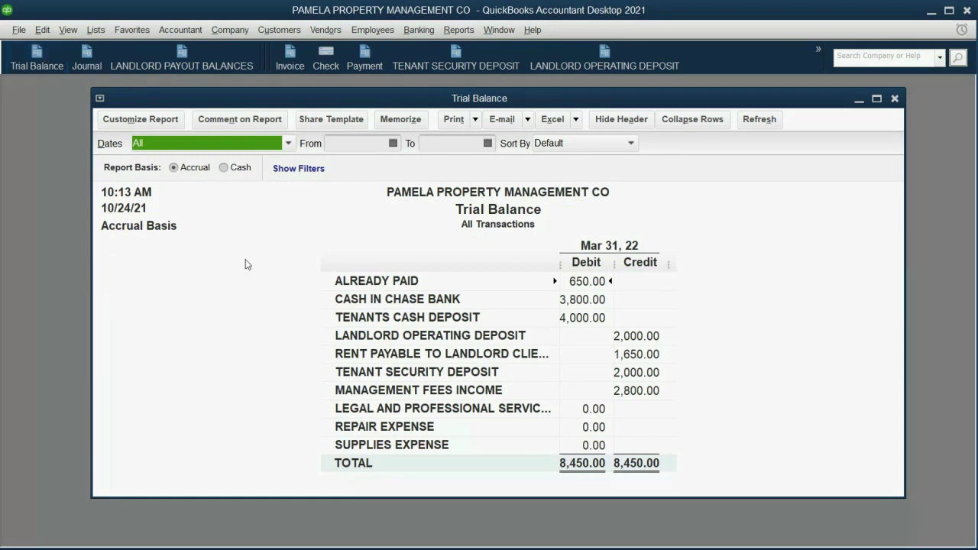
{"action": "left_click", "coordinate": [649, 372]}
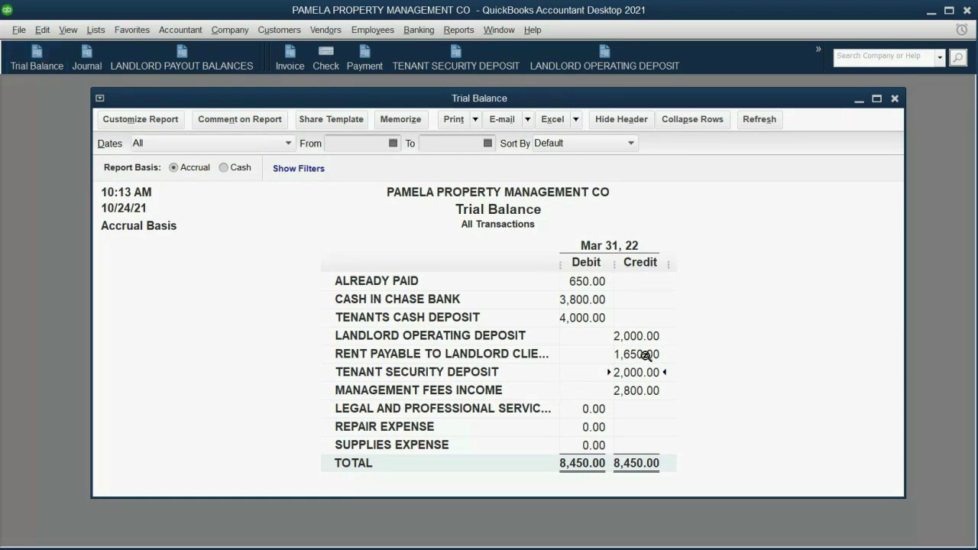
{"action": "left_click", "coordinate": [648, 354]}
{"action": "left_click", "coordinate": [643, 376]}
- Open the TENANT SECURITY DEPOSIT report and review the first tenant's payment, journal entry and total
{"action": "left_click", "coordinate": [445, 66]}
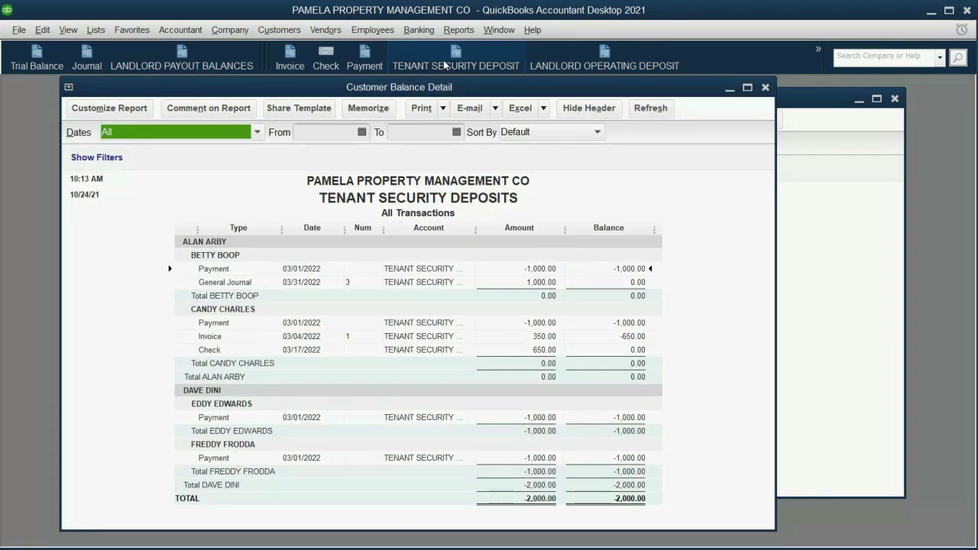
{"action": "left_click", "coordinate": [545, 295]}
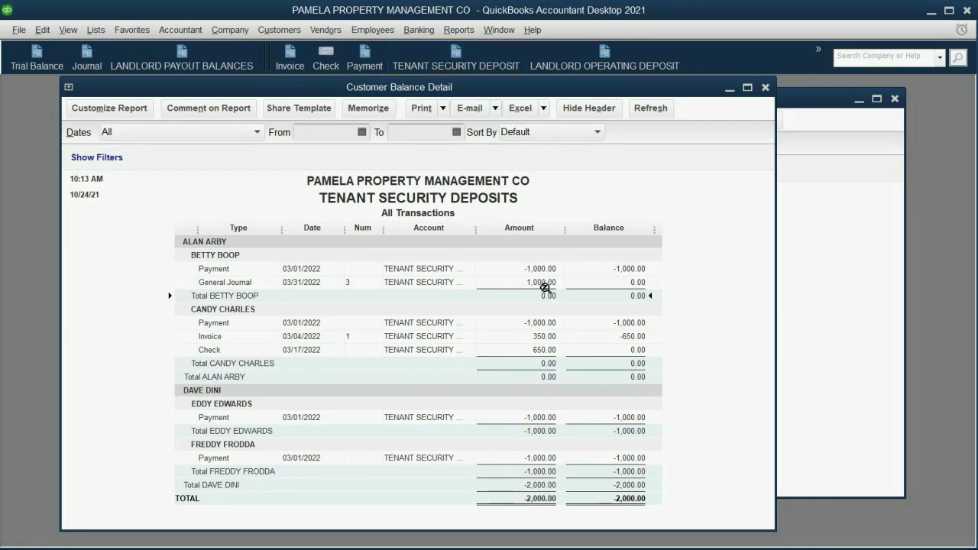
{"action": "left_click", "coordinate": [541, 268]}
{"action": "left_click", "coordinate": [543, 283]}
{"action": "left_click", "coordinate": [542, 299]}
- Open the LANDLORD PAYOUT BALANCES report and set its start date to 03/01/2022
{"action": "left_click", "coordinate": [197, 66]}
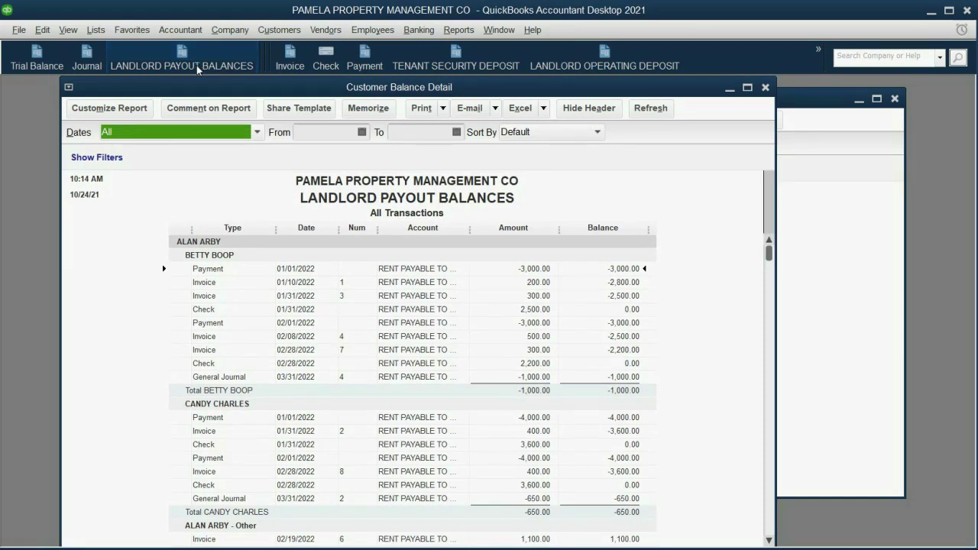
{"action": "left_click", "coordinate": [361, 132]}
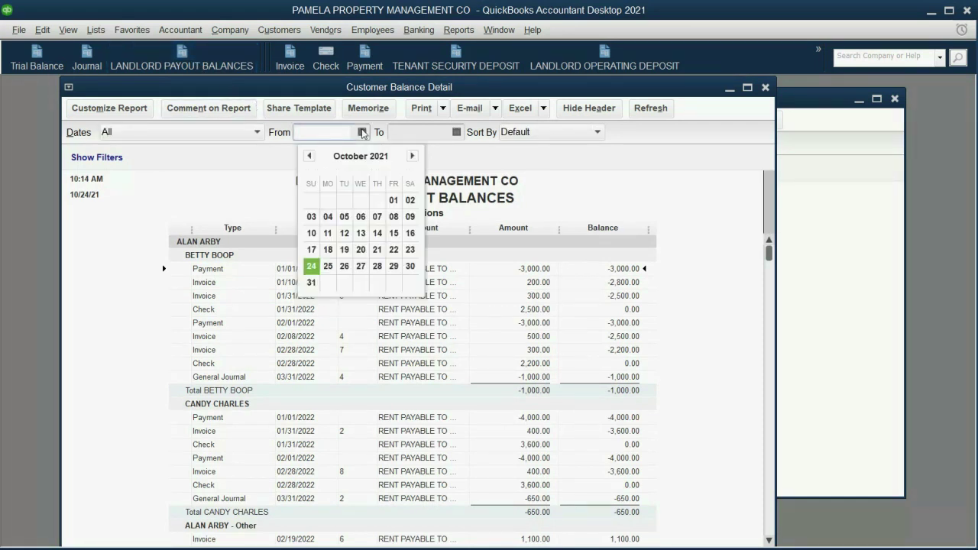
{"action": "left_click", "coordinate": [412, 156]}
{"action": "left_click", "coordinate": [412, 155]}
{"action": "left_click", "coordinate": [412, 156]}
{"action": "left_click", "coordinate": [412, 156]}
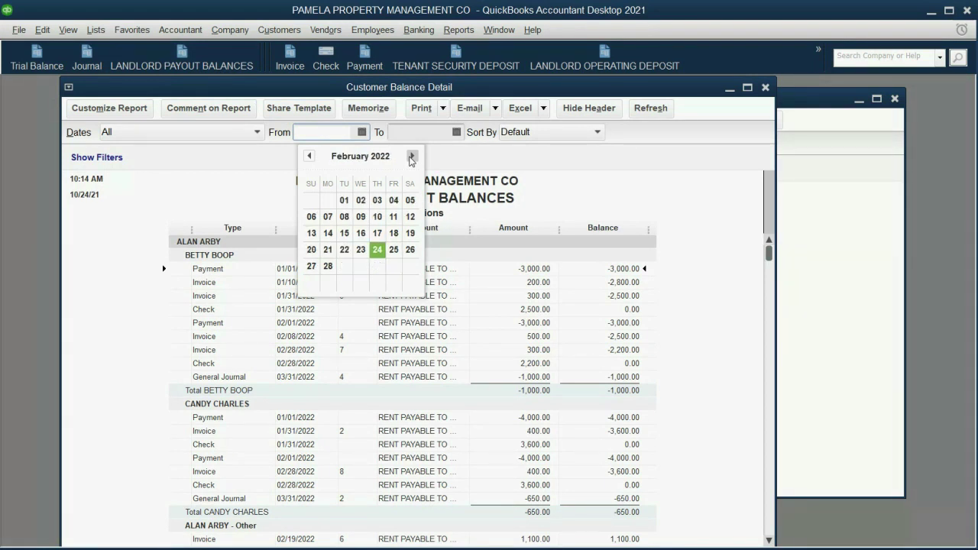
{"action": "left_click", "coordinate": [412, 156]}
{"action": "left_click", "coordinate": [344, 201]}
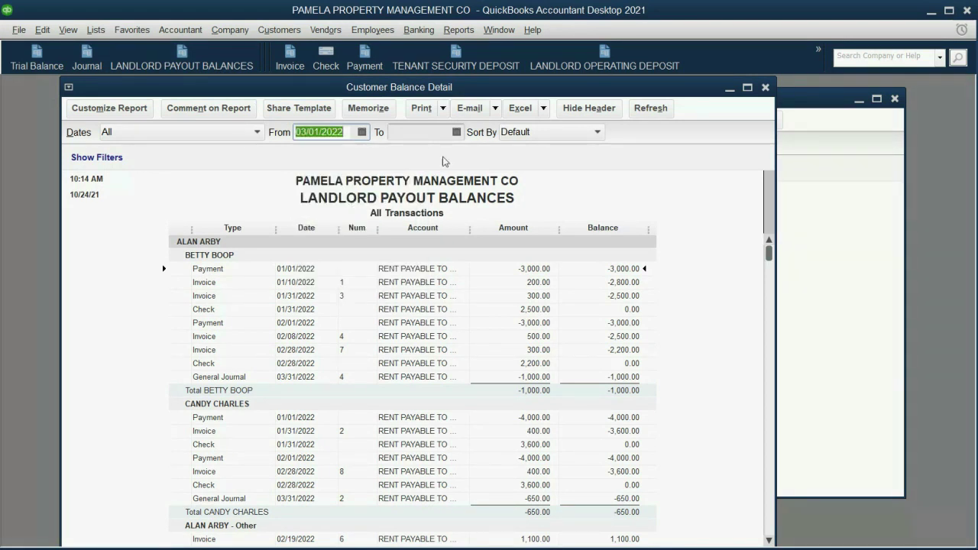
- Set the report's end date to 03/31/2022, refresh it and check the first landlord's total amount
{"action": "left_click", "coordinate": [456, 133]}
{"action": "left_click", "coordinate": [507, 156]}
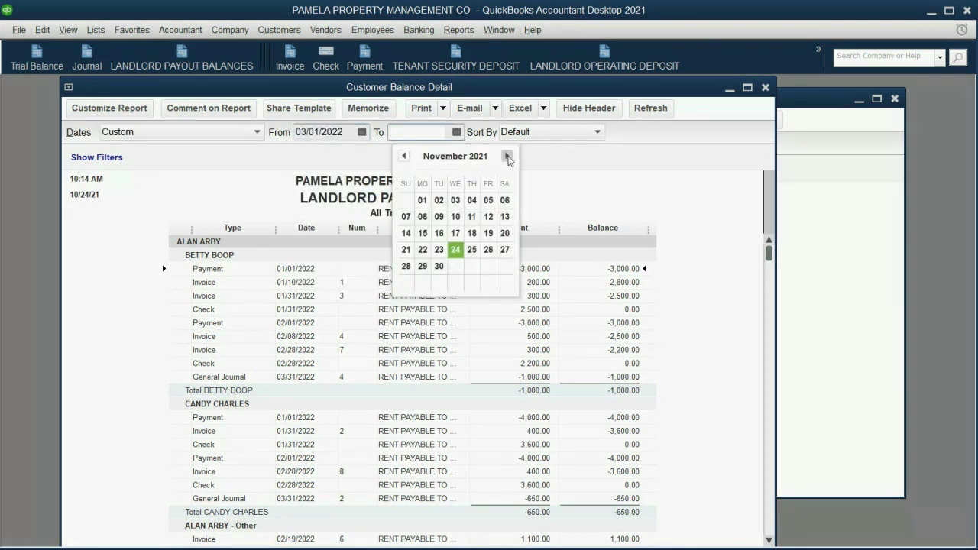
{"action": "left_click", "coordinate": [506, 156]}
{"action": "left_click", "coordinate": [507, 156]}
{"action": "left_click", "coordinate": [507, 155]}
{"action": "left_click", "coordinate": [506, 156]}
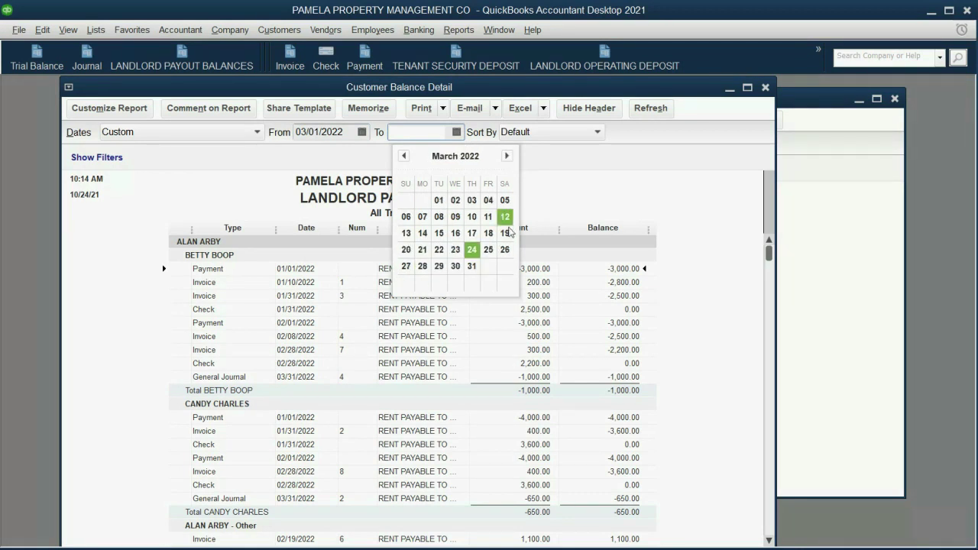
{"action": "left_click", "coordinate": [471, 266]}
{"action": "left_click", "coordinate": [651, 109]}
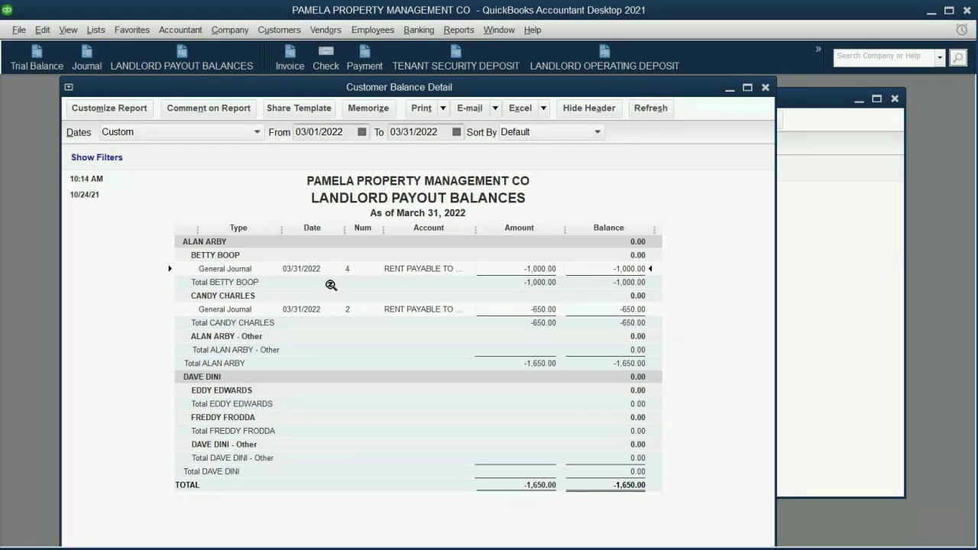
{"action": "left_click", "coordinate": [525, 363]}
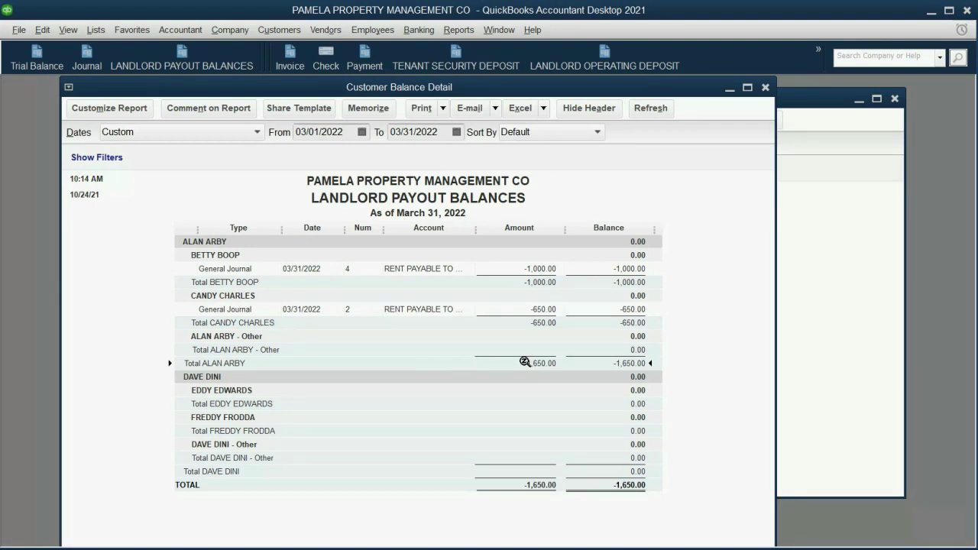